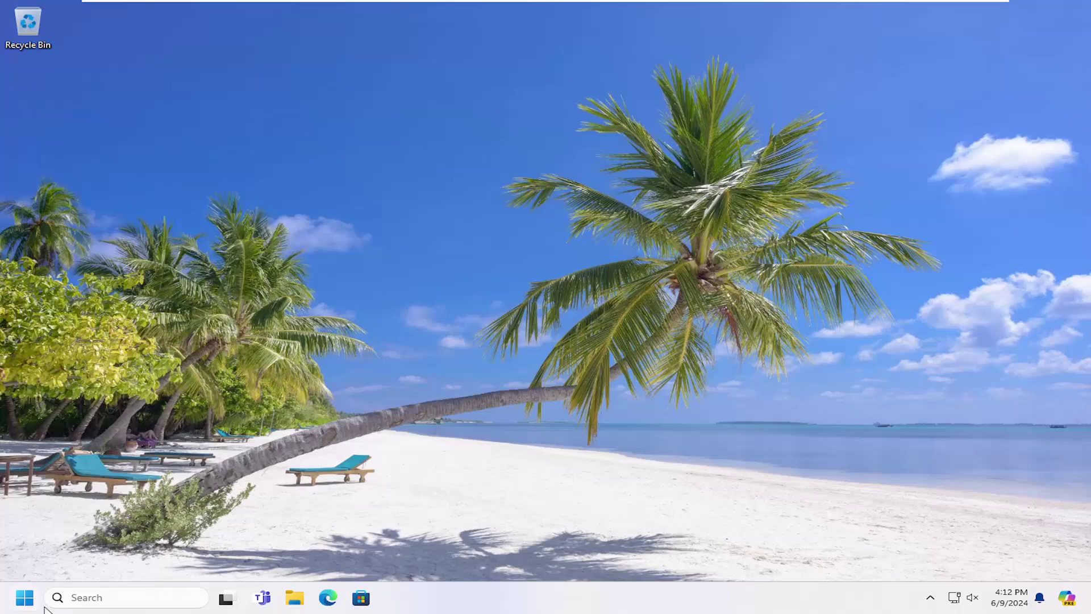
Step: Launch Control Panel from Windows search and keep it in Category view
left_click(25, 600)
type("c")
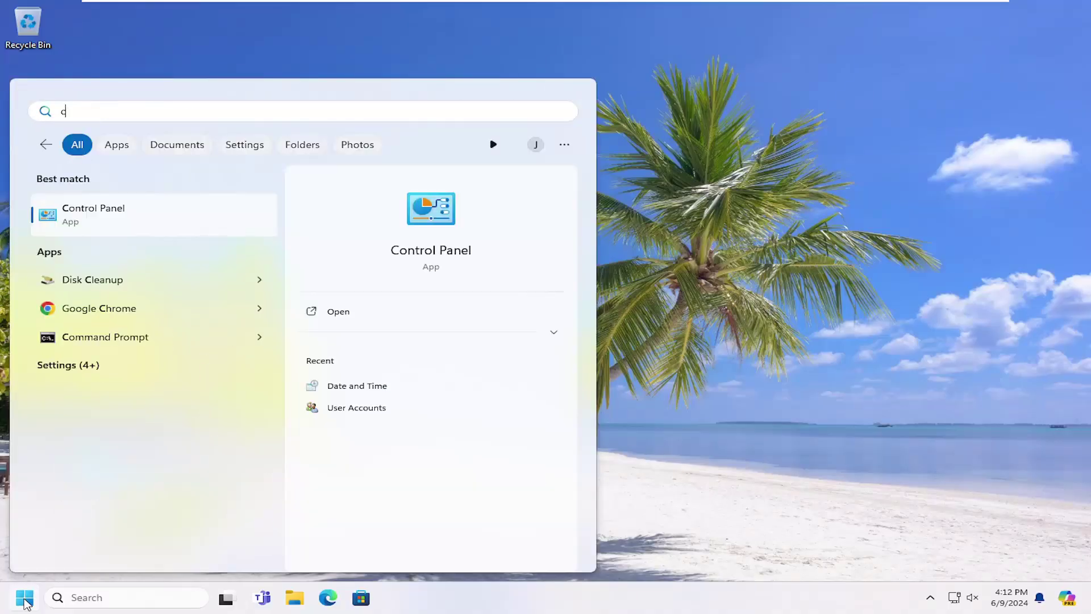
type("ontrol panel")
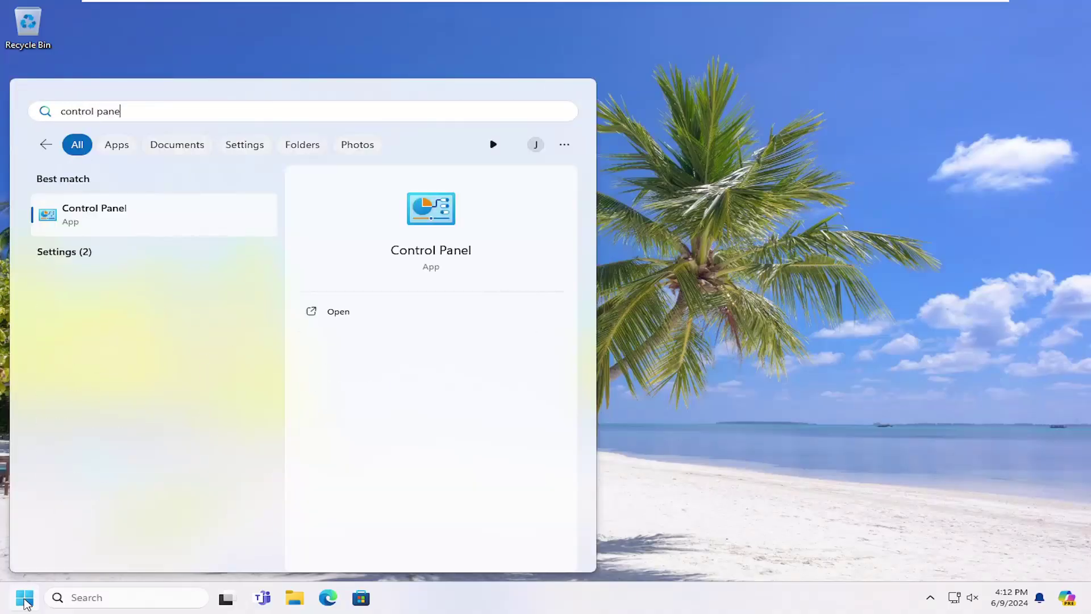
left_click(88, 214)
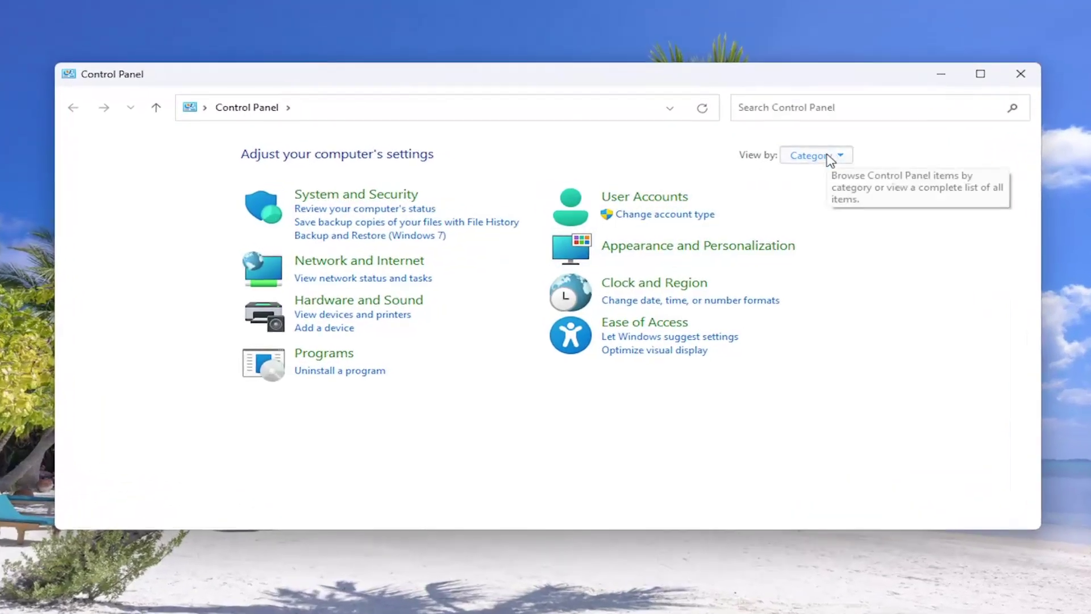
left_click(820, 155)
left_click(821, 182)
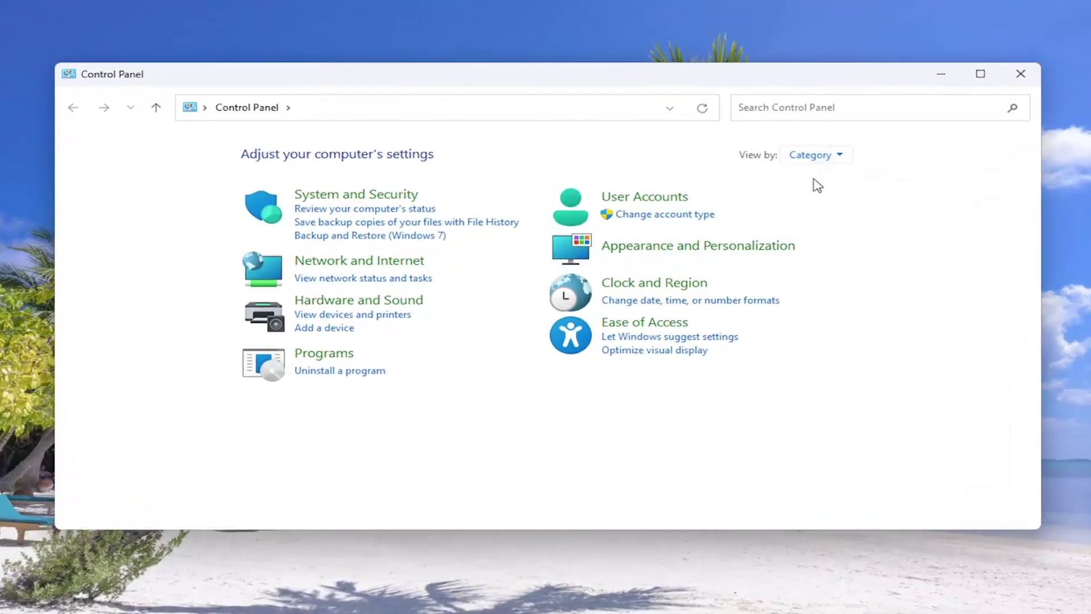
Step: Go to Hardware and Sound and into Advanced printer setup, reaching Printers & scanners
left_click(348, 304)
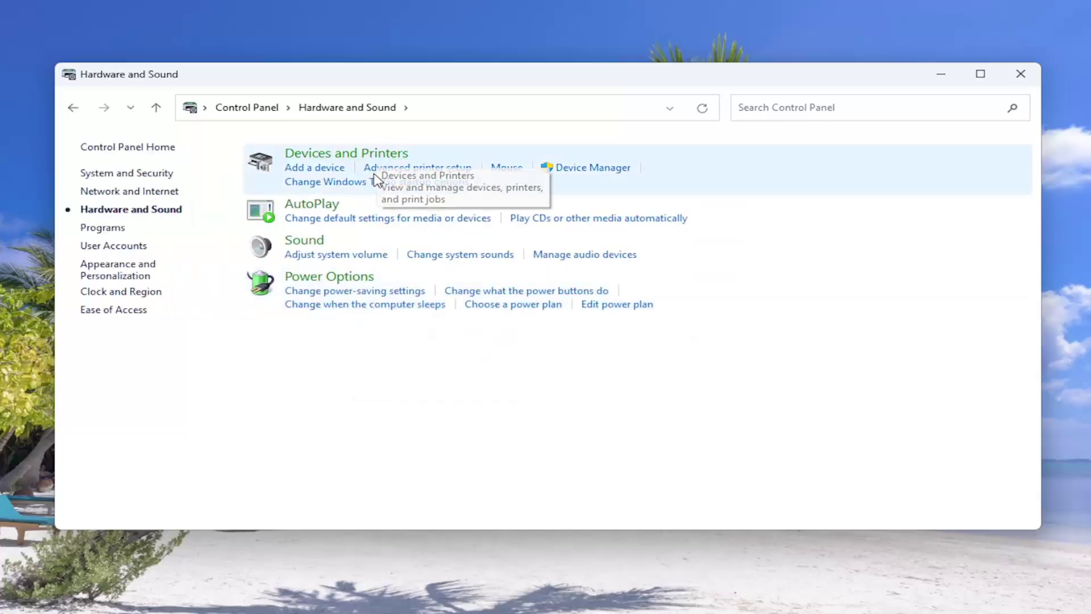
left_click(406, 175)
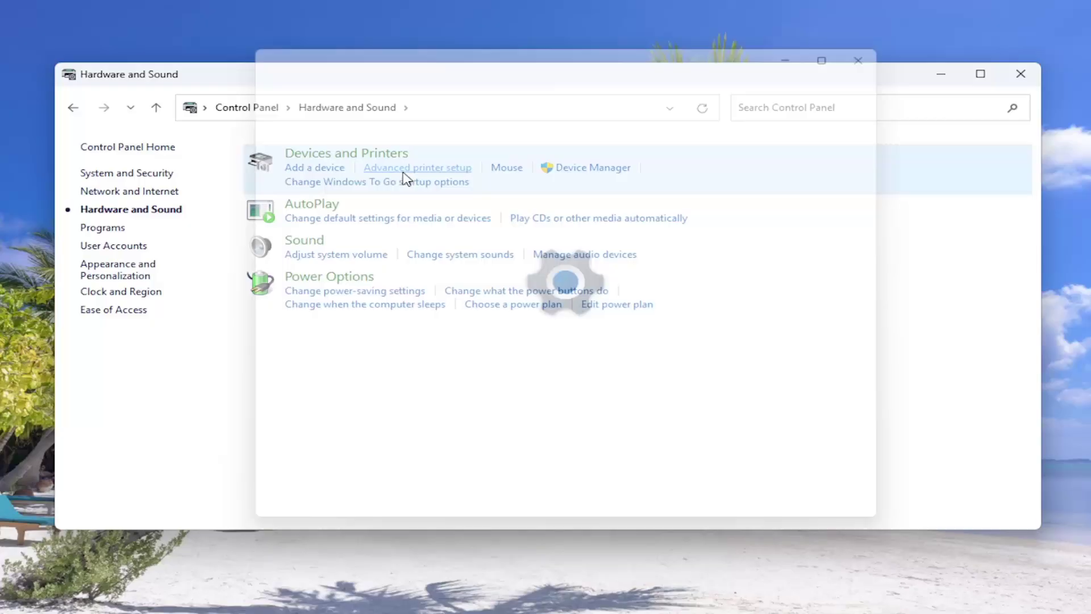
Step: Select EPSON L3110 Series and bring up its Printing Preferences dialog
left_click_drag(517, 45, 549, 66)
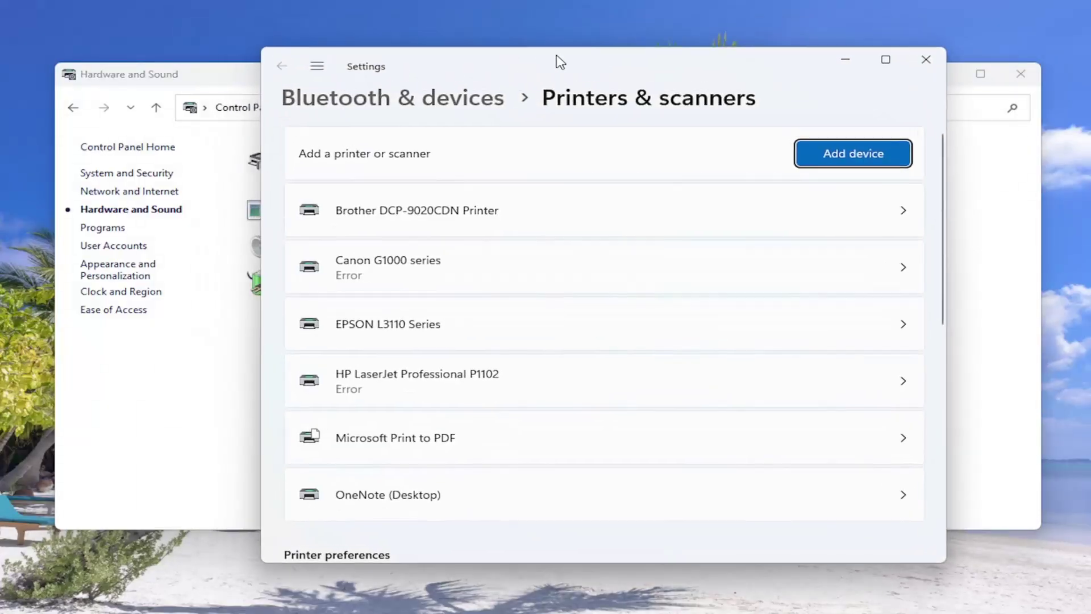
left_click(417, 333)
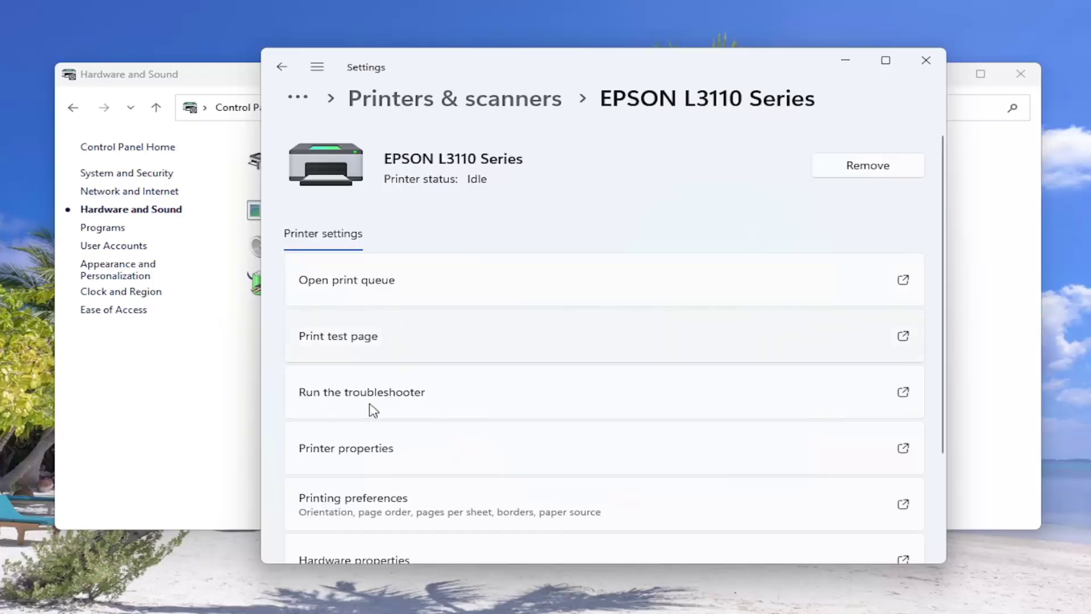
scroll(348, 509, "down", 1)
left_click(344, 446)
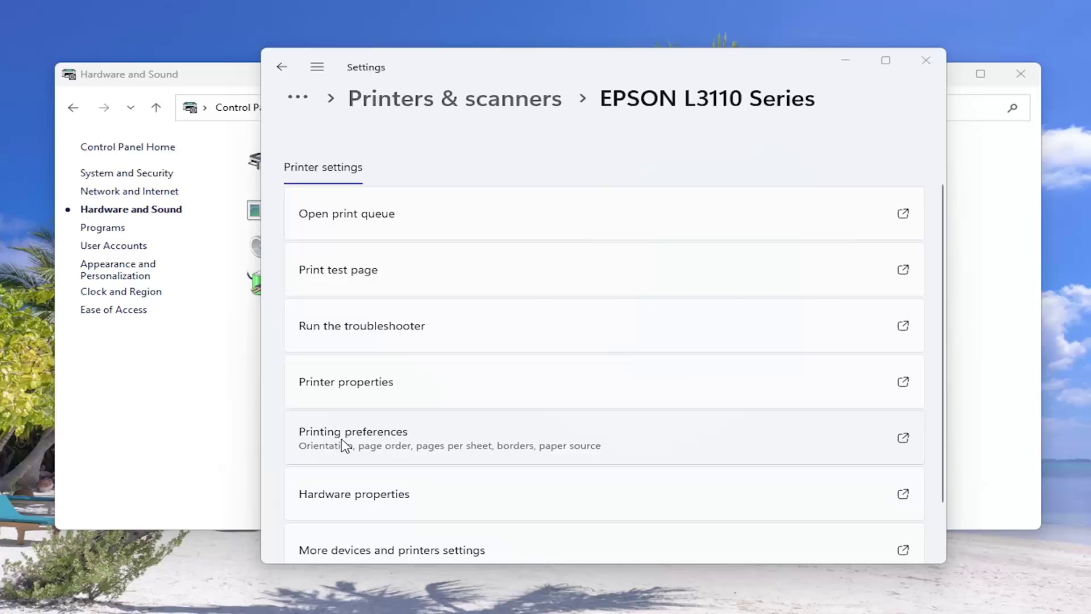
left_click_drag(503, 165, 510, 118)
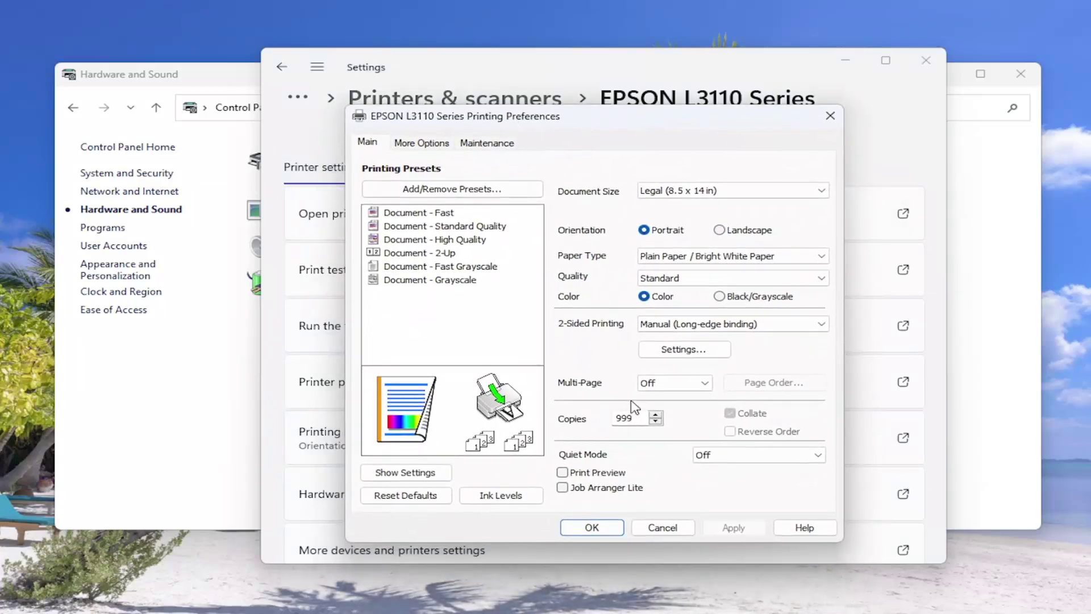
Step: Toggle between Black/Grayscale and Color, leave Color as default, and confirm with OK
left_click(750, 298)
left_click(650, 304)
left_click(767, 304)
left_click(669, 304)
left_click(584, 527)
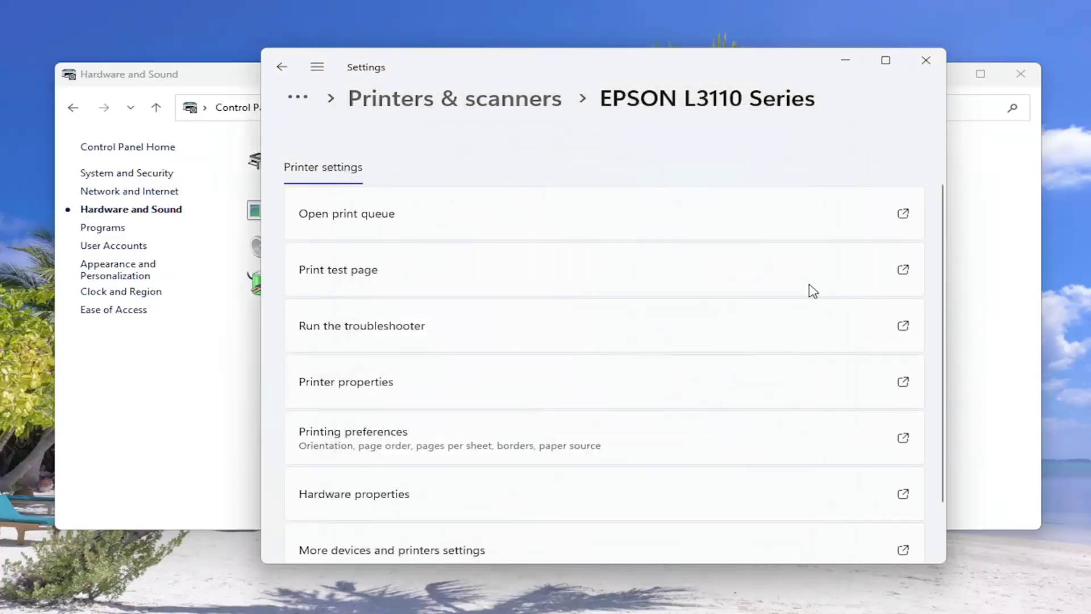
Step: Close the Settings printer window, leaving Control Panel on the desktop
left_click(926, 60)
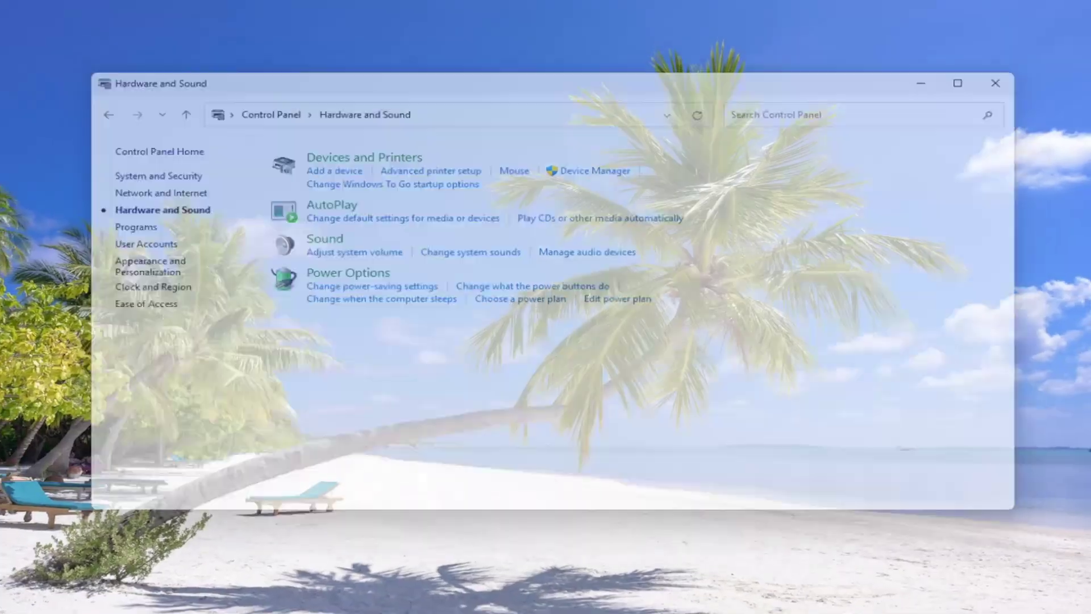